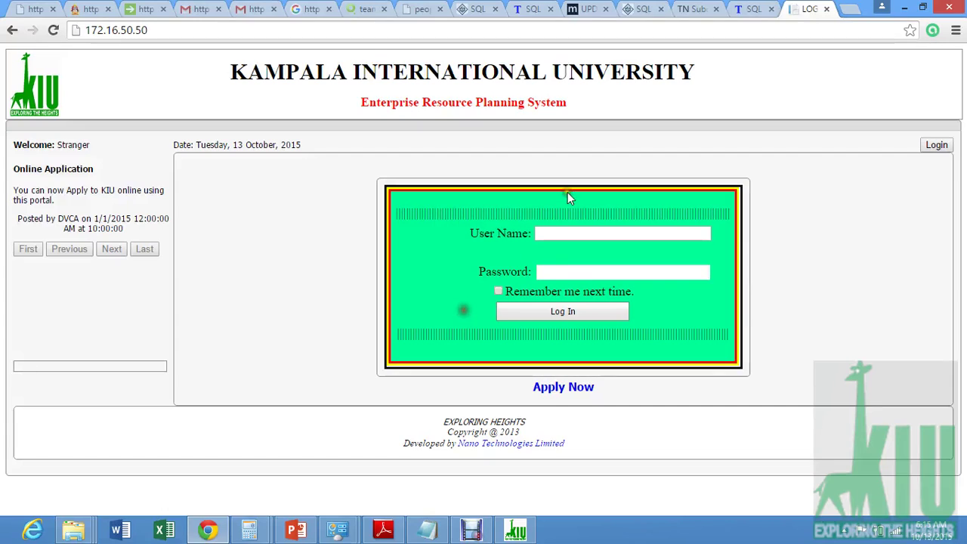
# - Enter the student's registration number as the user name and the account password on the login form
pyautogui.click(564, 235)
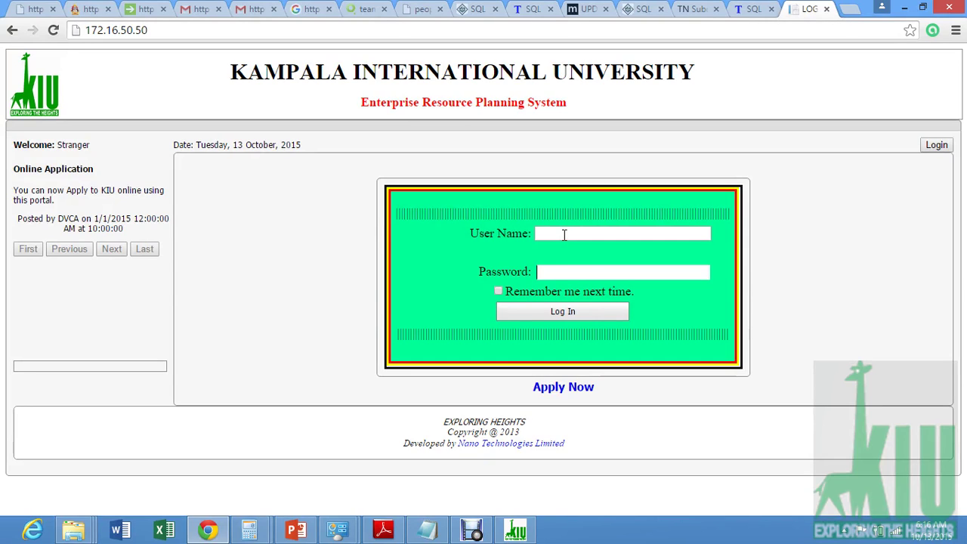
pyautogui.click(564, 235)
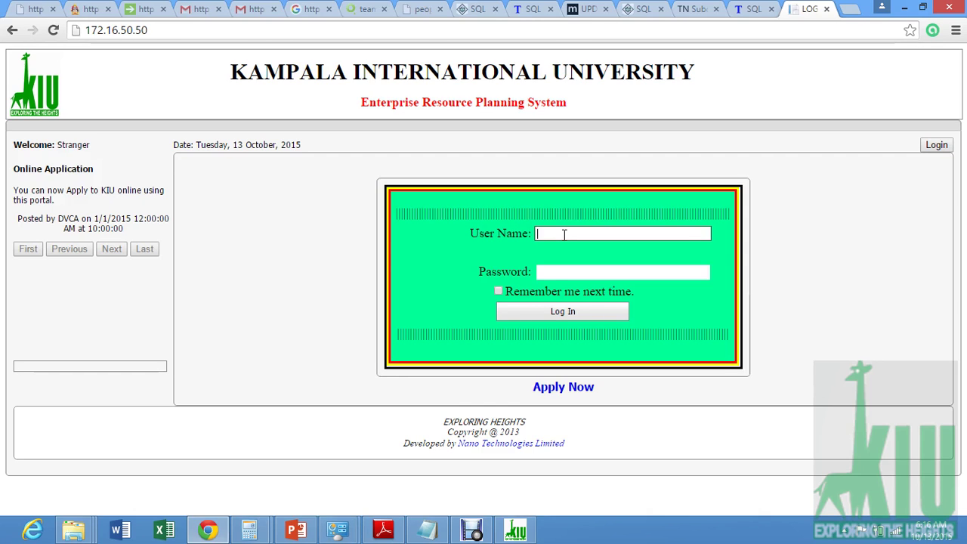
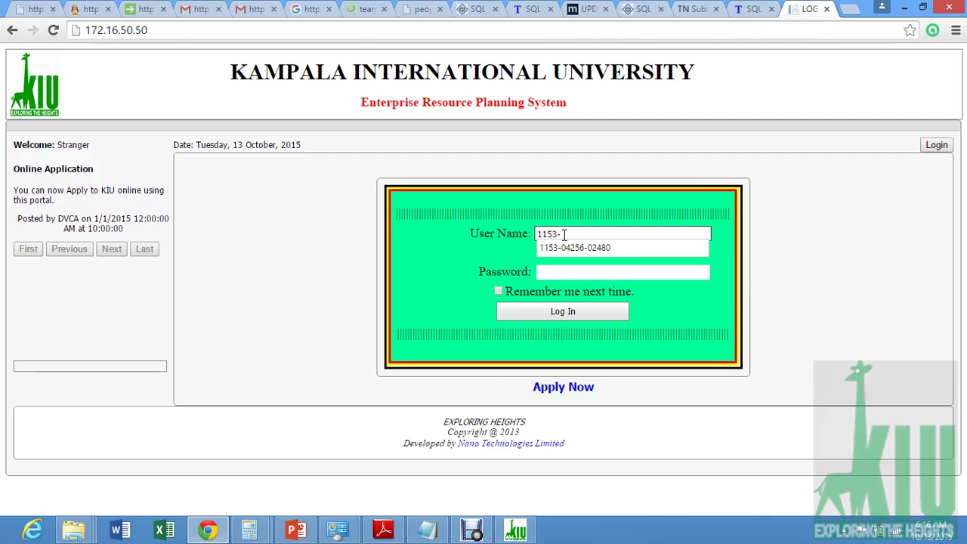
pyautogui.click(579, 273)
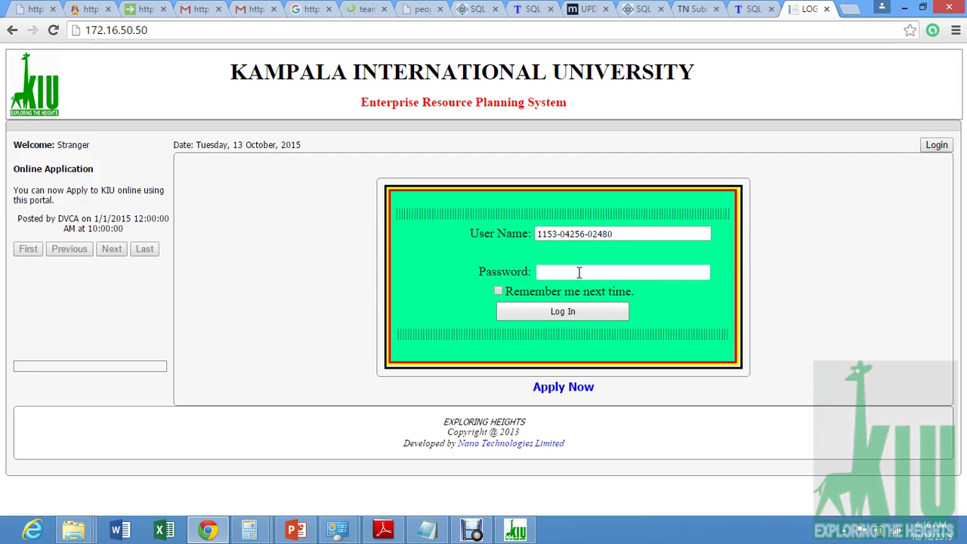
pyautogui.write('••')
# - Log in, view the Academic Profile page, then open Personal Info under Home
pyautogui.click(580, 315)
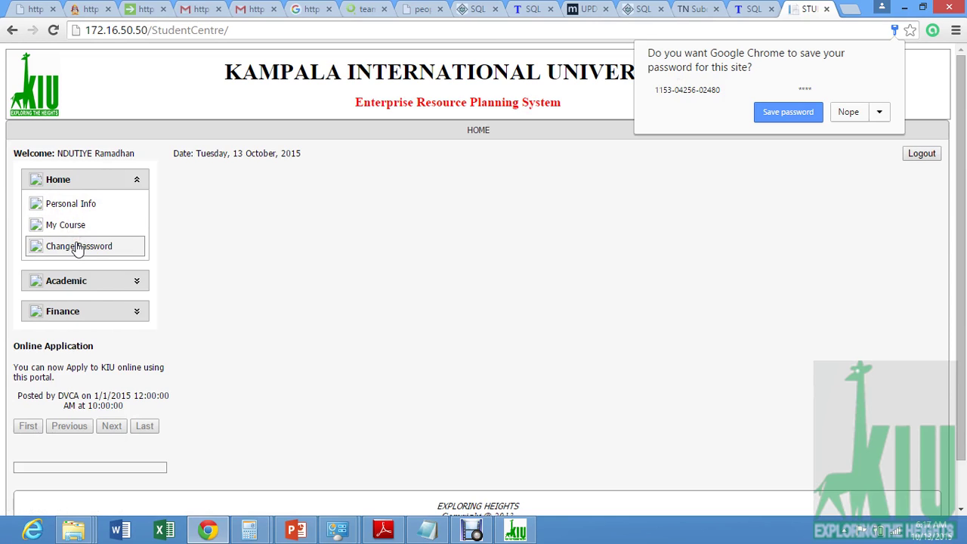
pyautogui.click(120, 282)
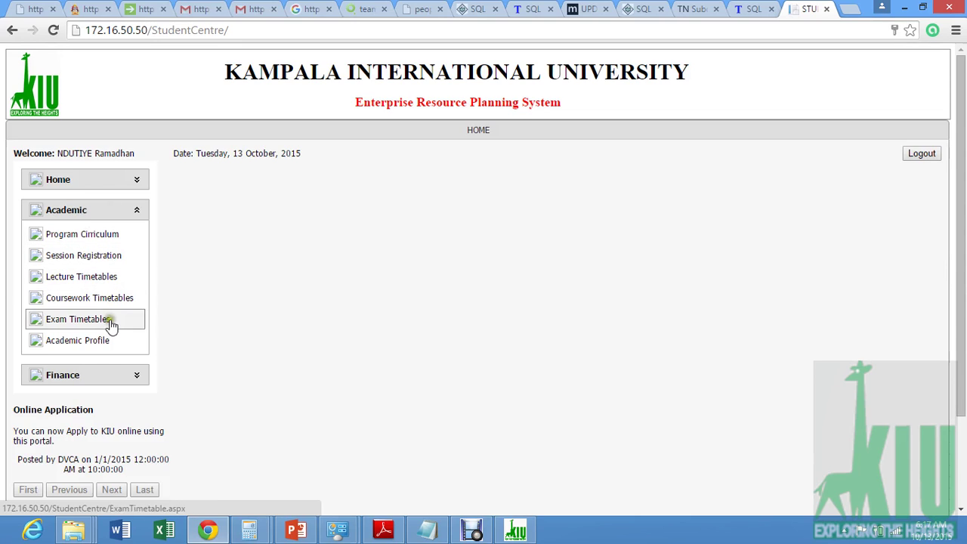
pyautogui.click(93, 347)
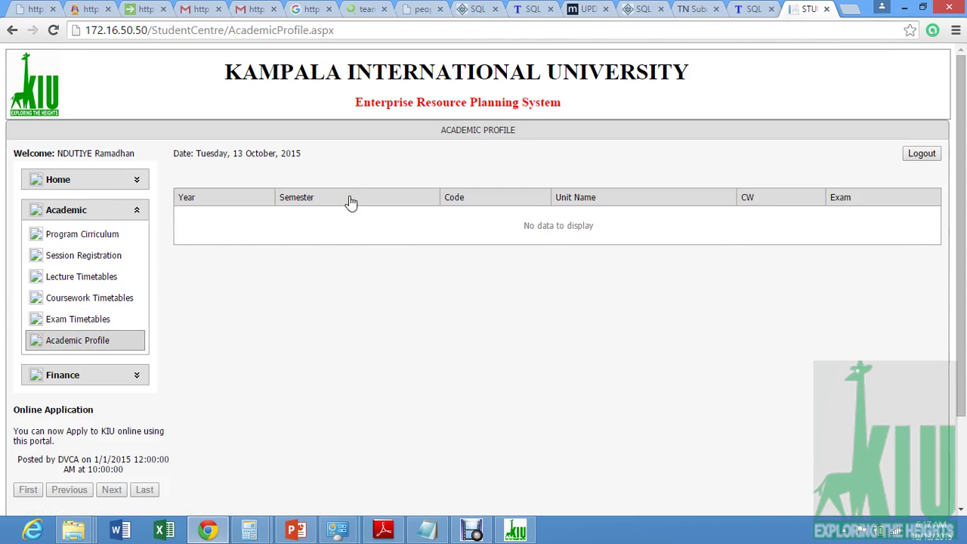
pyautogui.click(136, 185)
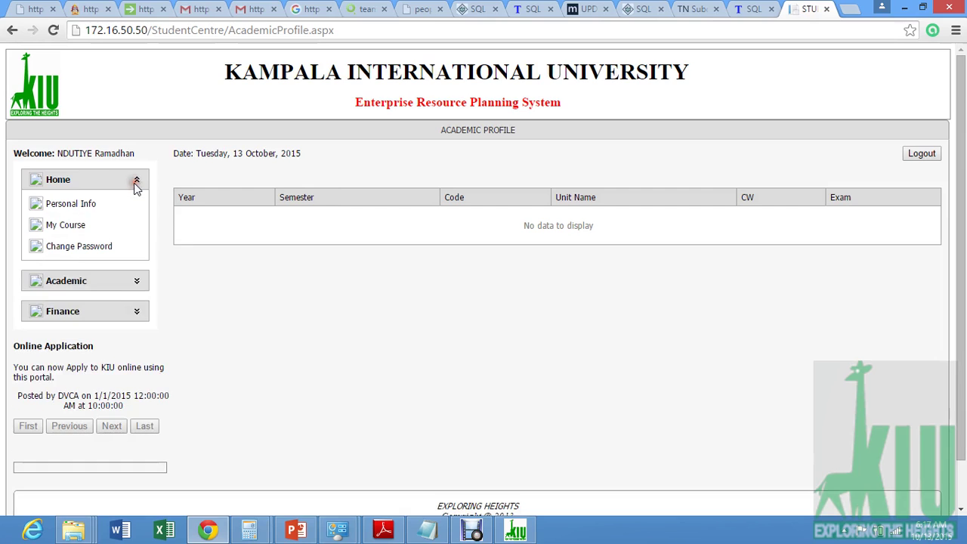
pyautogui.click(74, 208)
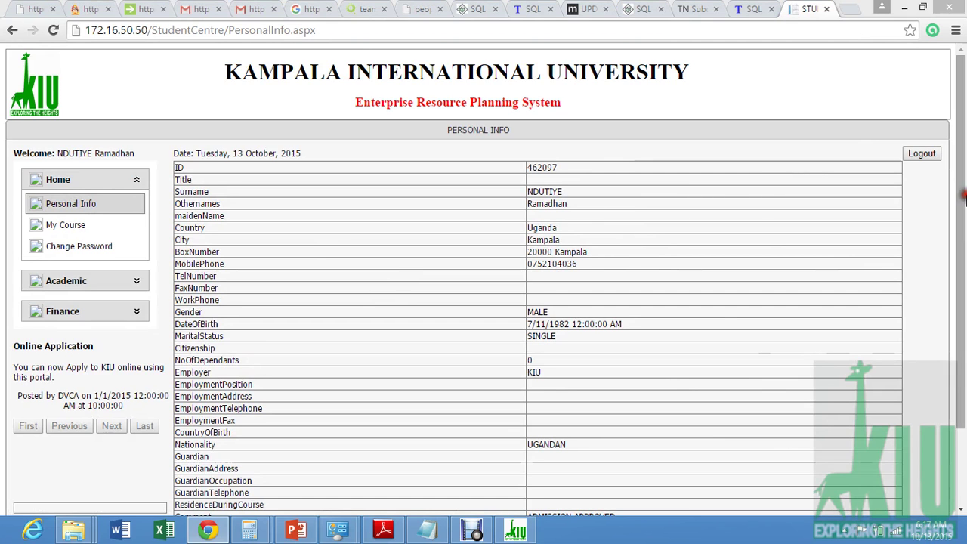
# - Review the remaining personal details, then view the Master of Science in Information Technology course details
pyautogui.click(961, 460)
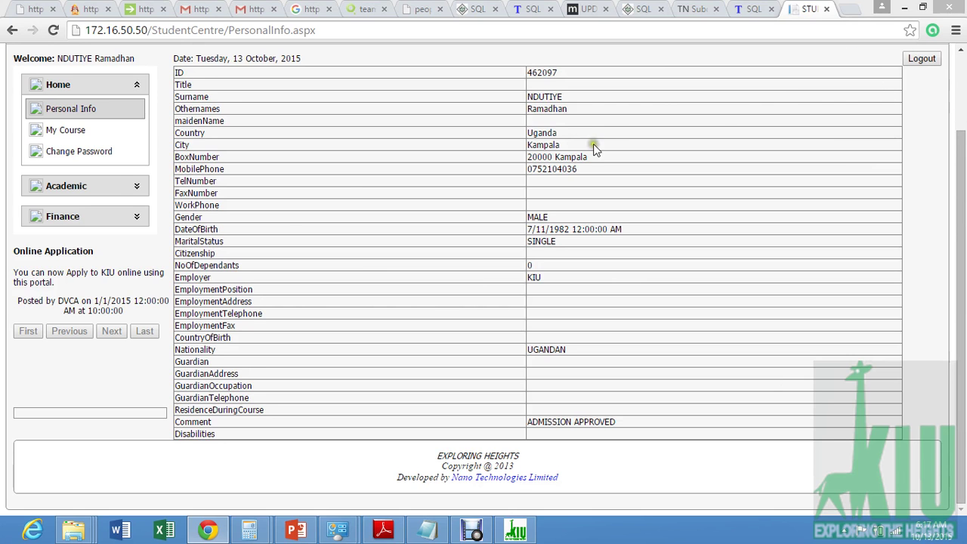
pyautogui.click(61, 132)
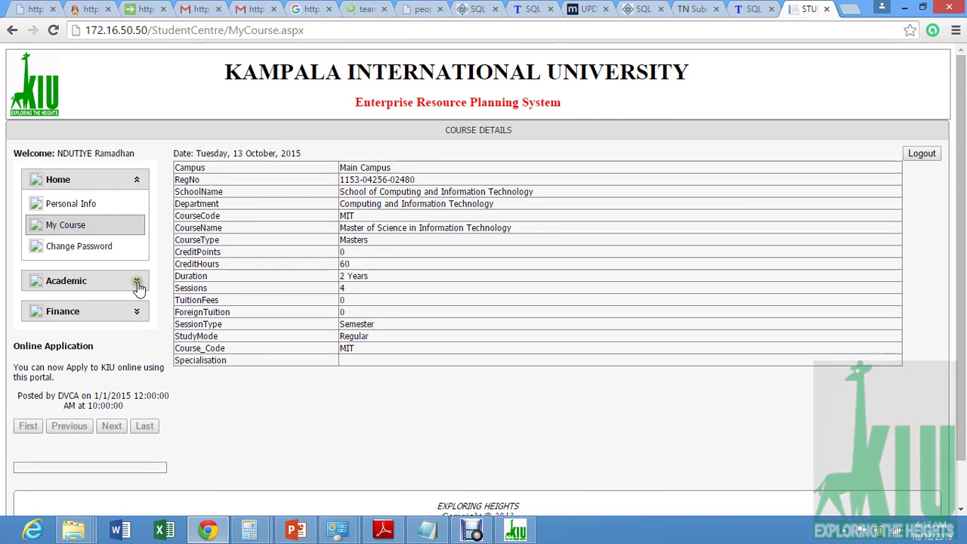
# - Open the Program Curriculum page listing Year1 units by semester with credits and pass marks
pyautogui.click(136, 281)
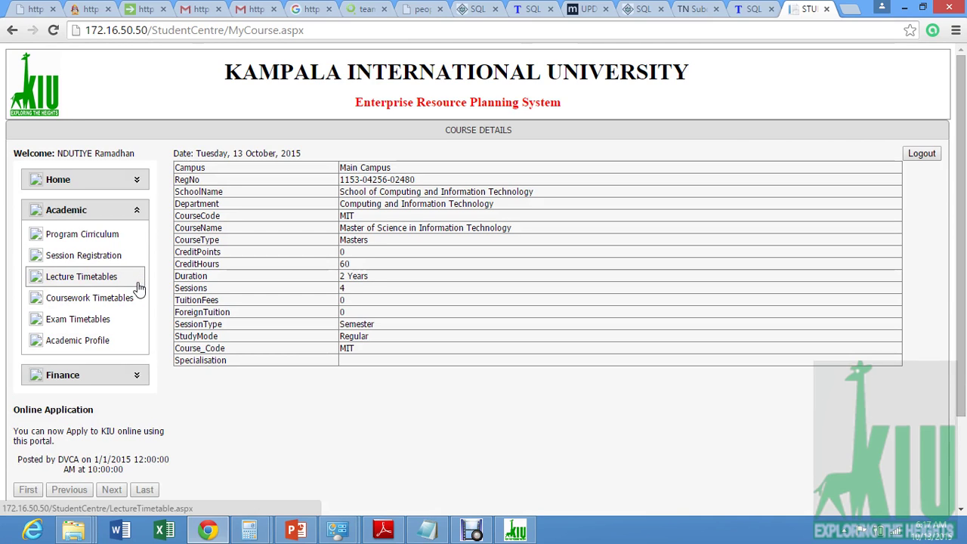
pyautogui.click(86, 258)
pyautogui.click(87, 279)
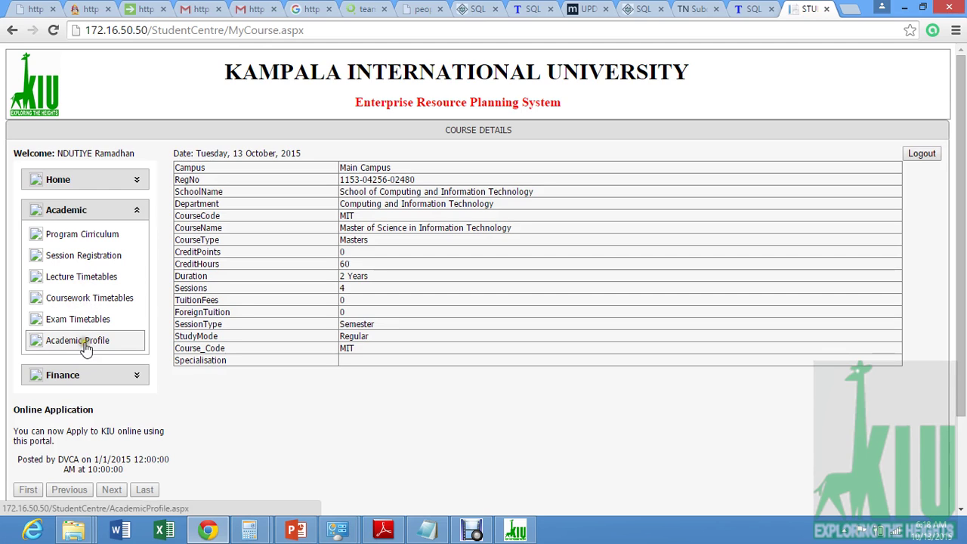
pyautogui.click(82, 236)
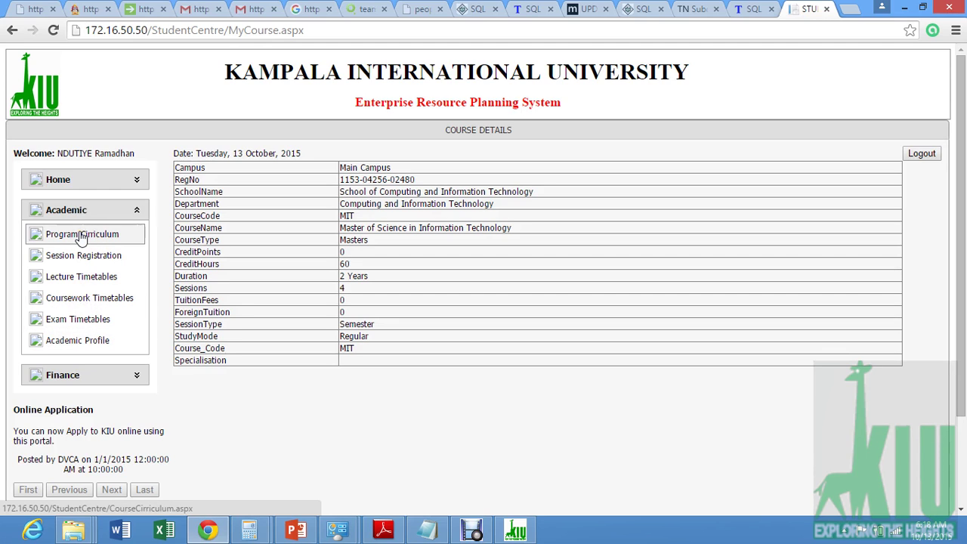
pyautogui.click(82, 235)
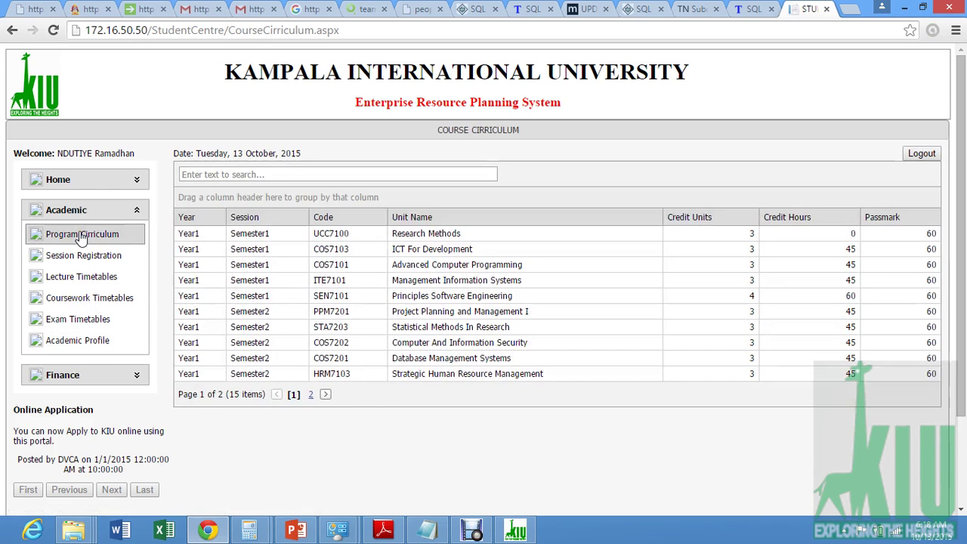
# - Page through both curriculum pages of 15 units, then open the Session Registration page
pyautogui.click(365, 243)
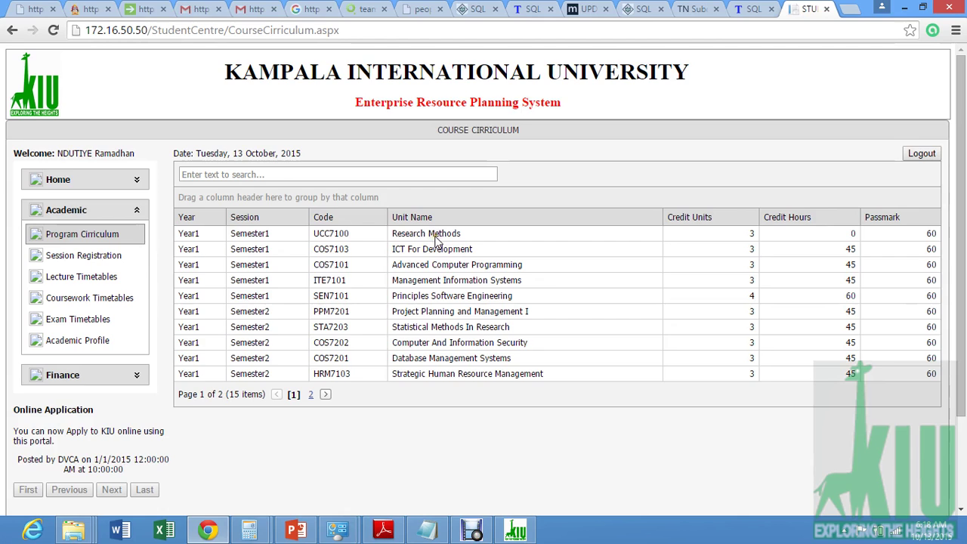
pyautogui.click(311, 395)
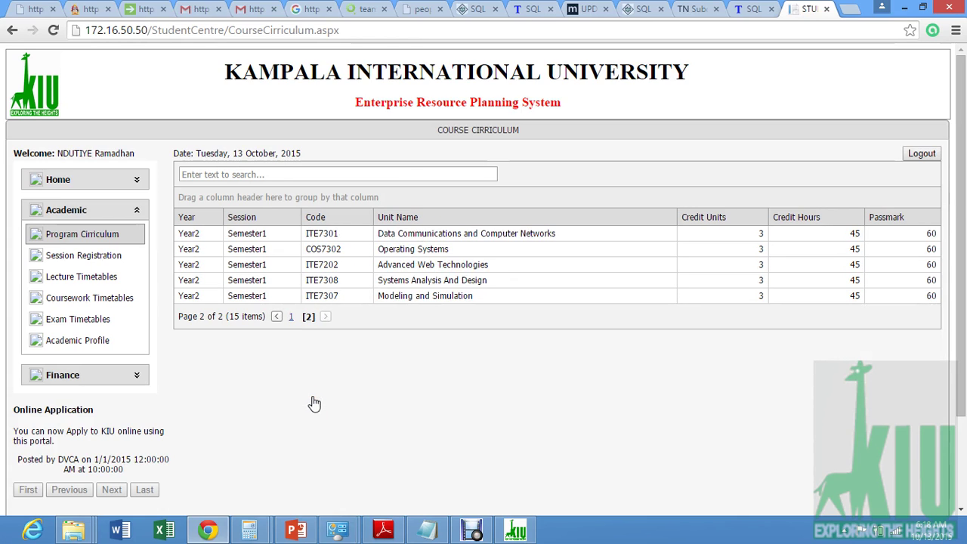
pyautogui.click(291, 317)
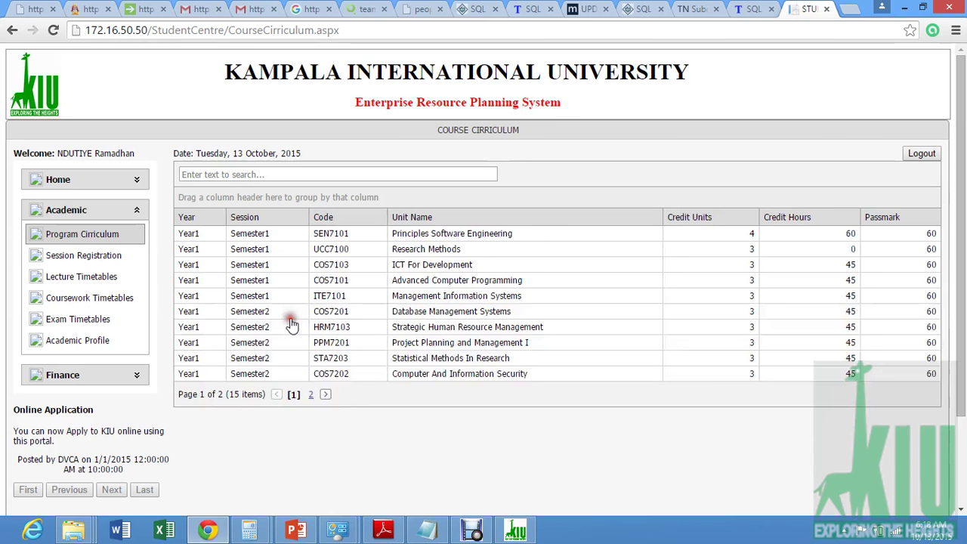
pyautogui.click(80, 255)
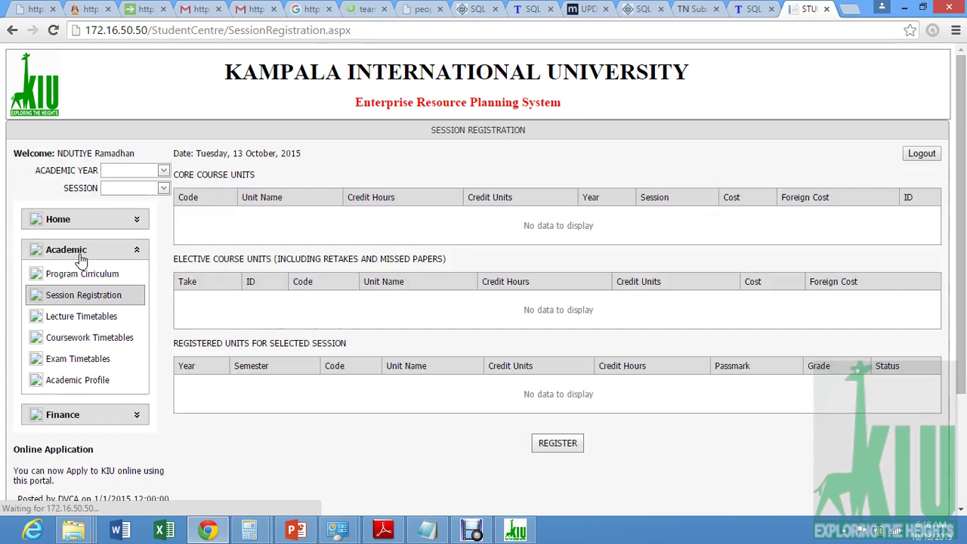
# - Select academic year 2015/2016 and the Year1 Semester1 session for registration
pyautogui.click(164, 170)
pyautogui.click(151, 185)
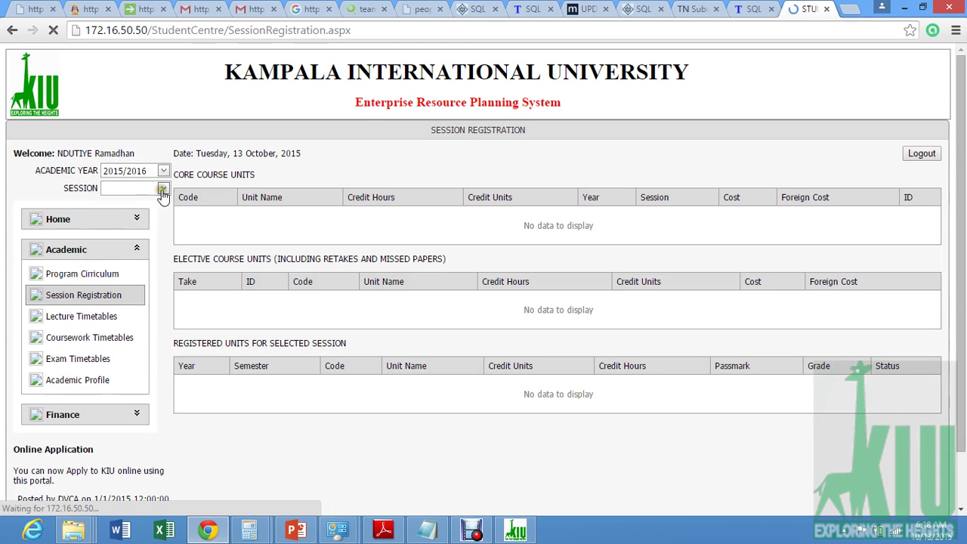
pyautogui.click(162, 189)
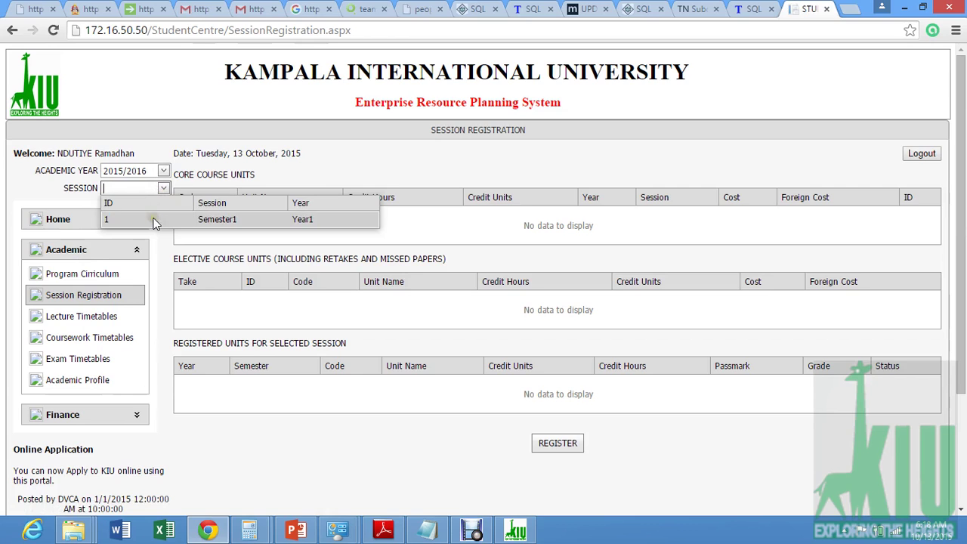
pyautogui.click(154, 218)
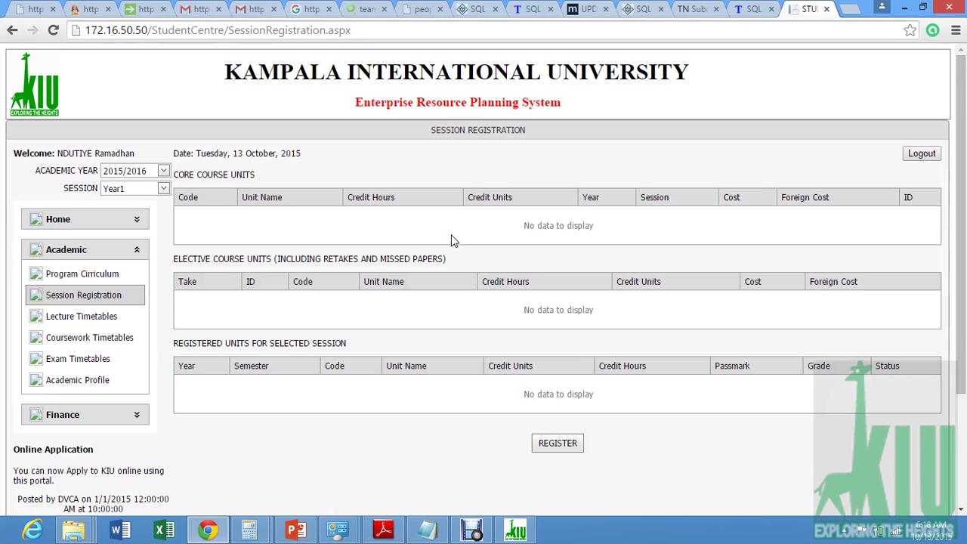
pyautogui.moveTo(960, 204); pyautogui.dragTo(944, 156)
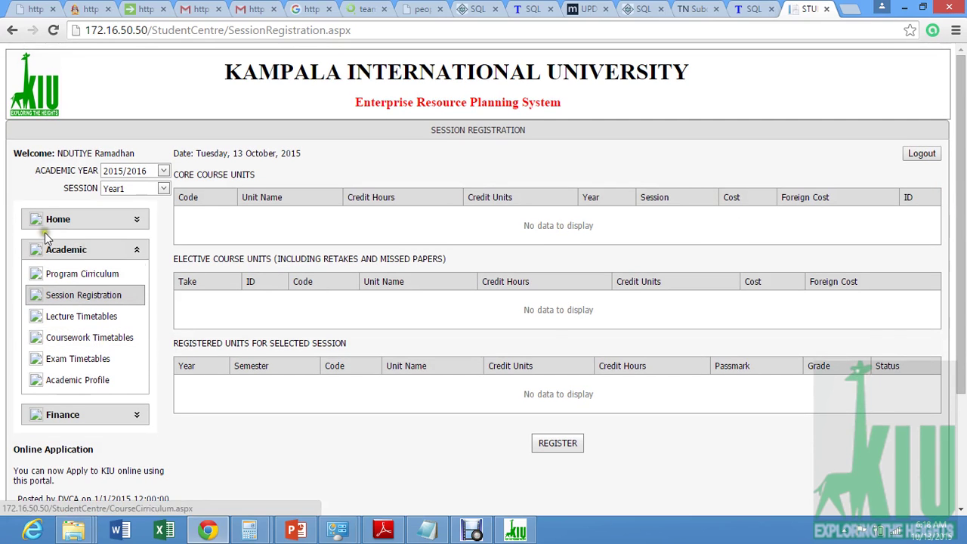
# - Check the lecture and coursework timetables, then view the empty Academic Profile results
pyautogui.click(81, 317)
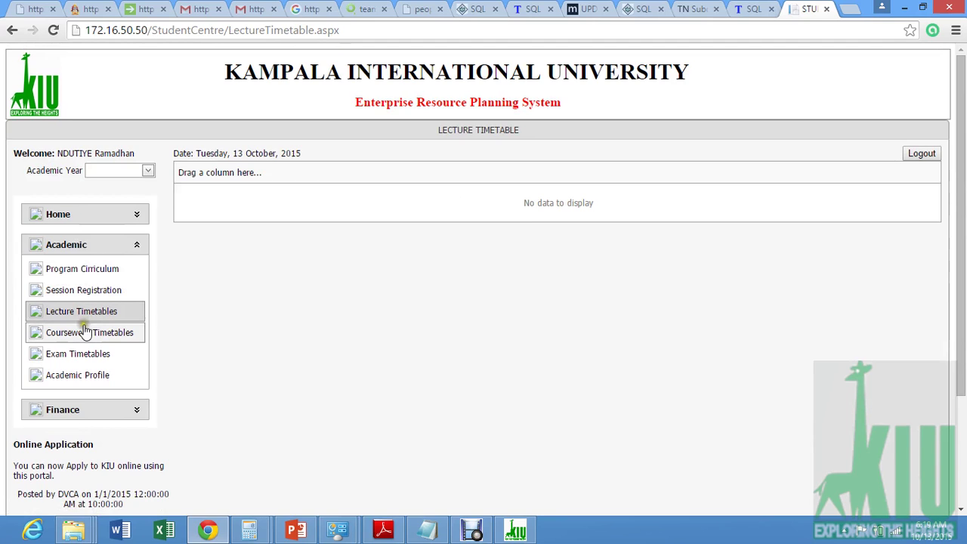
pyautogui.click(84, 341)
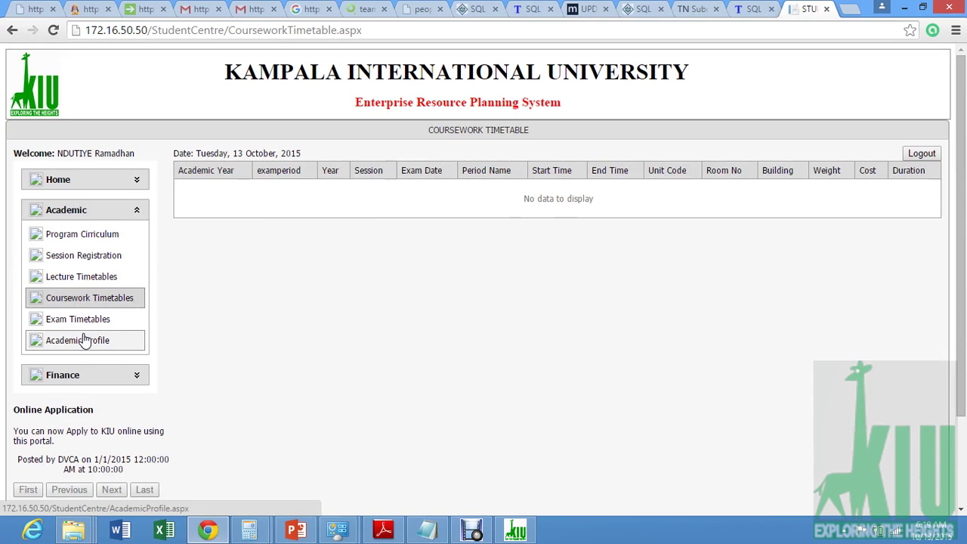
pyautogui.click(86, 344)
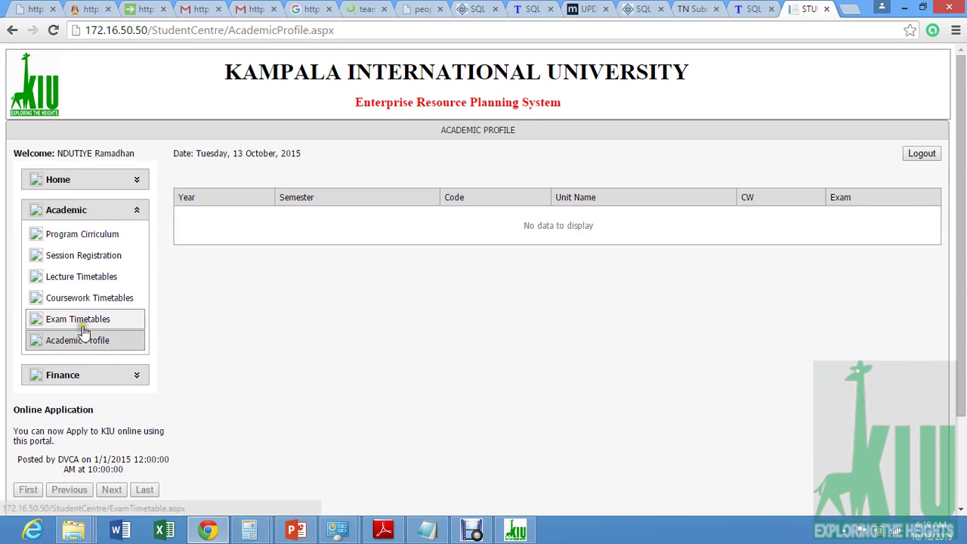
# - View the empty Exam Timetable and expand the Finance menu showing payments and fees structure
pyautogui.click(82, 323)
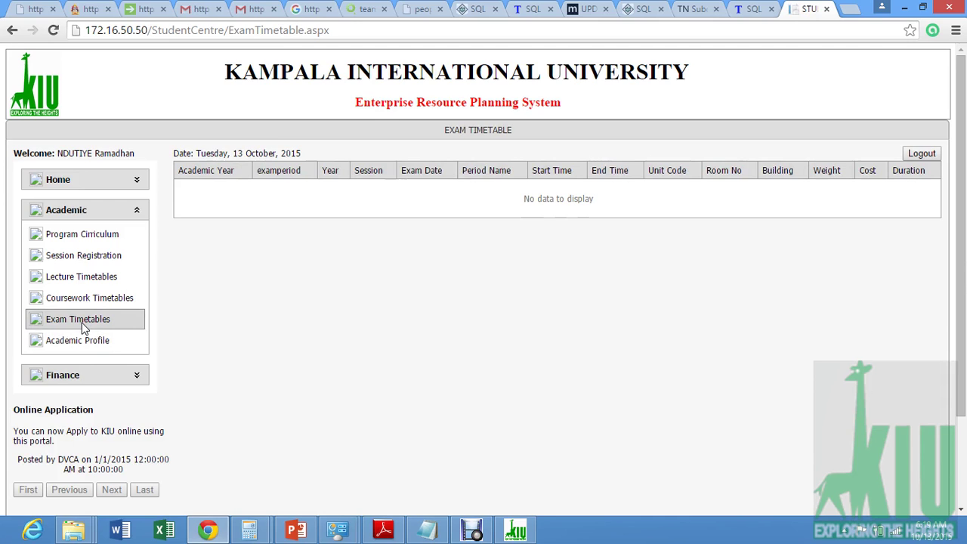
pyautogui.click(104, 337)
pyautogui.click(137, 381)
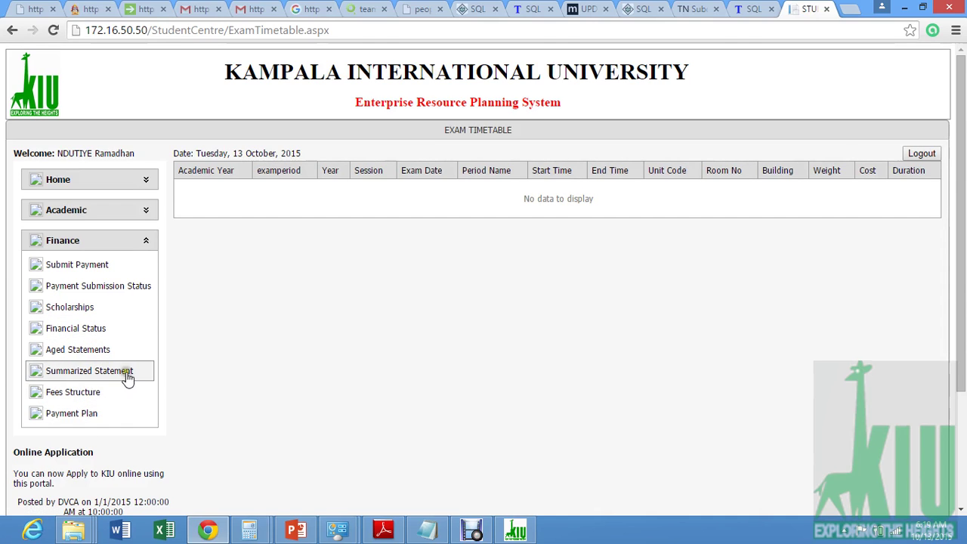
# - Reopen the Program Curriculum list showing page 1 of 2 with 15 units
pyautogui.click(90, 211)
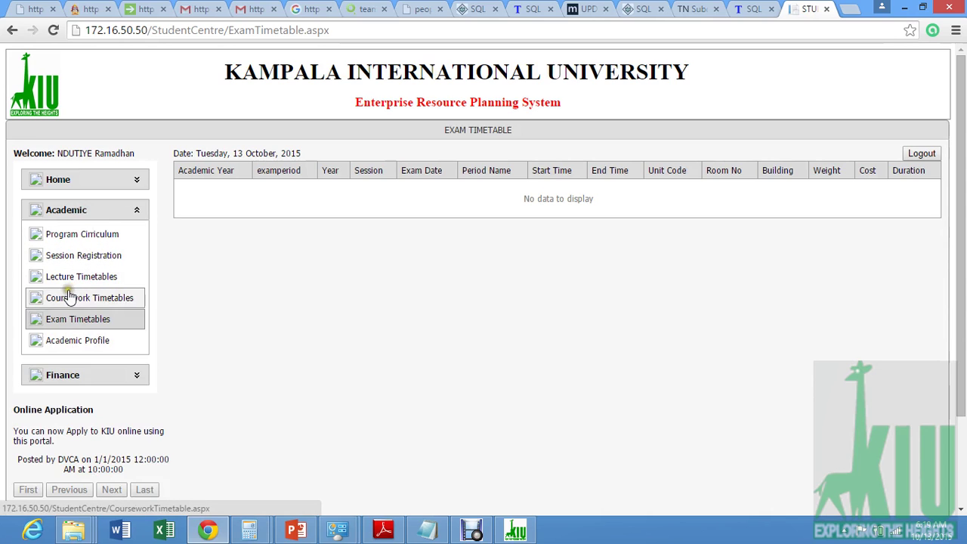
pyautogui.click(109, 234)
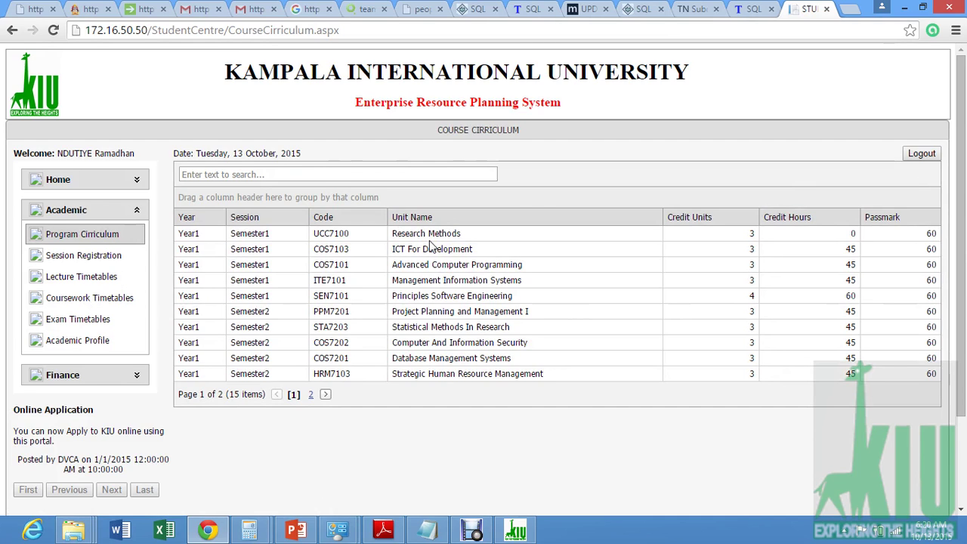
# - Focus the curriculum search box and expand Home to show Personal Info, My Course and Change Password
pyautogui.click(344, 176)
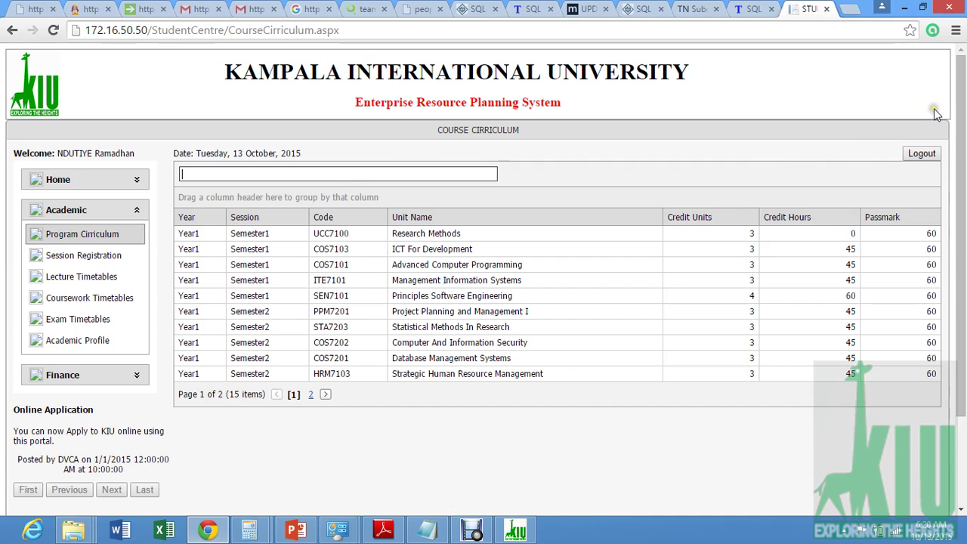
pyautogui.click(932, 153)
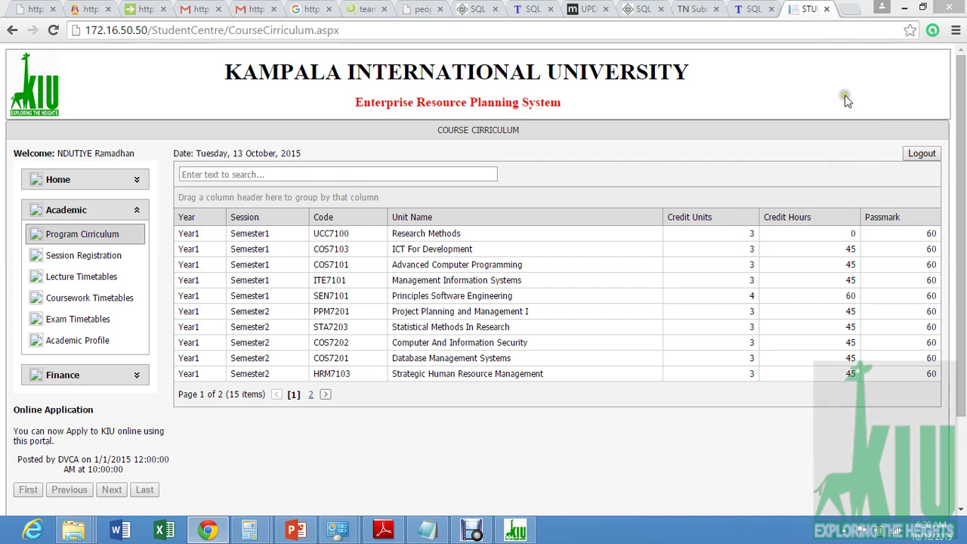
pyautogui.click(70, 182)
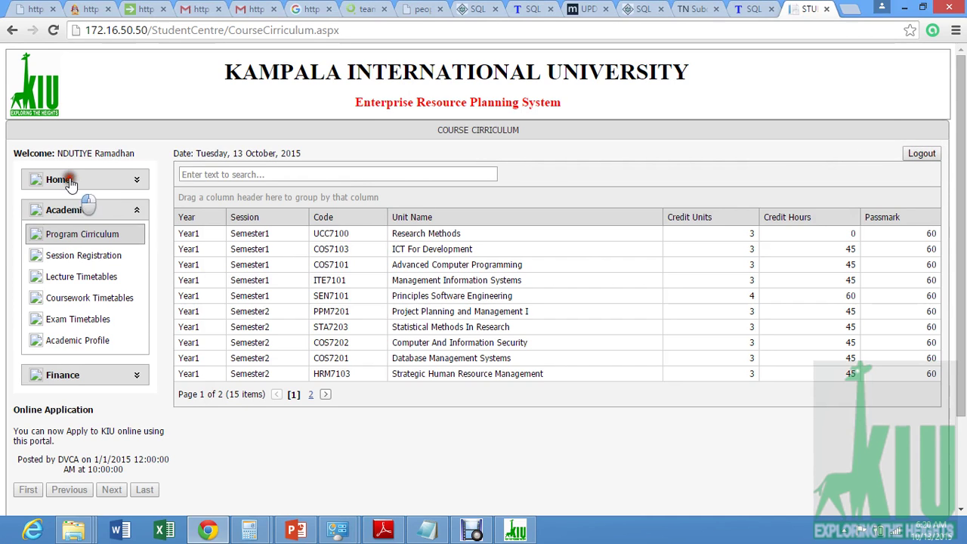
pyautogui.click(921, 155)
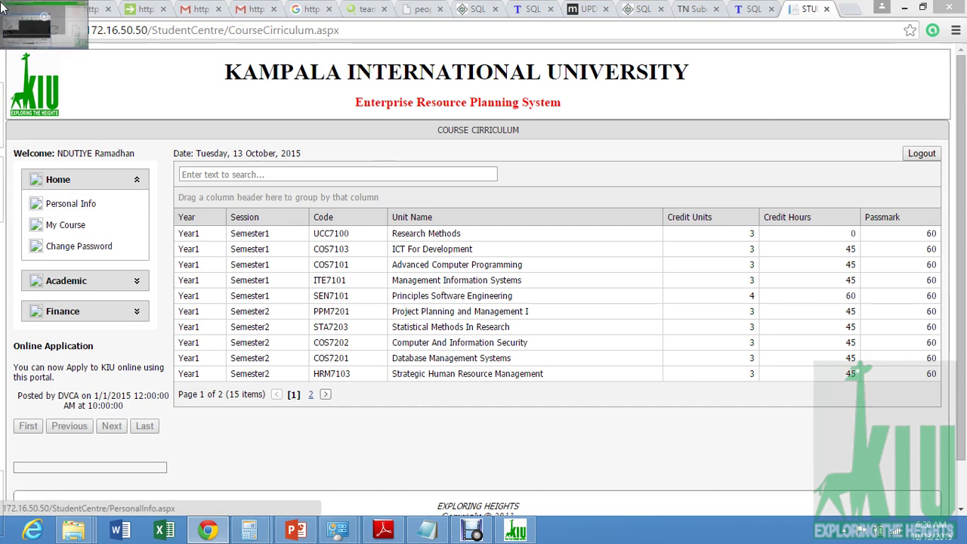
# - Go back, reopen Personal Info under Home, and scroll down to the admission comment
pyautogui.click(13, 32)
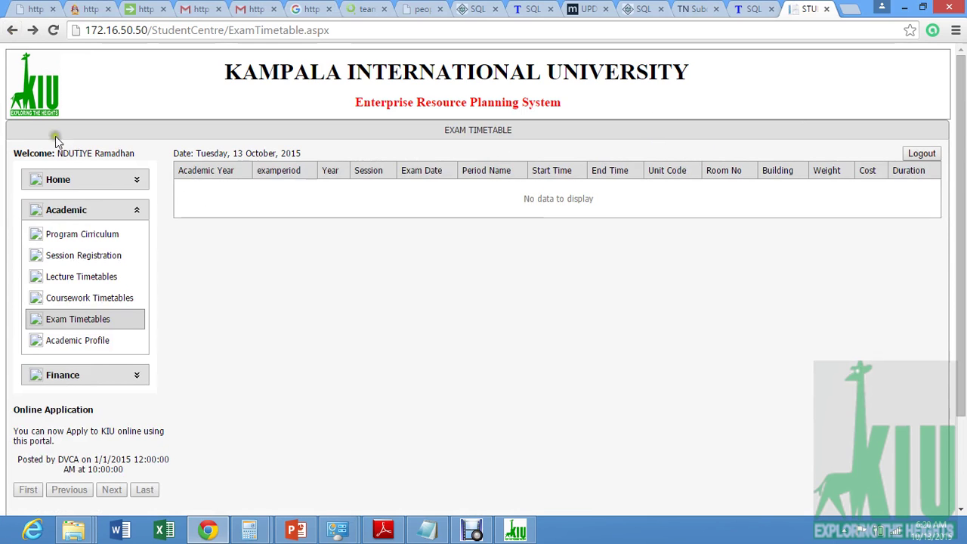
pyautogui.click(64, 187)
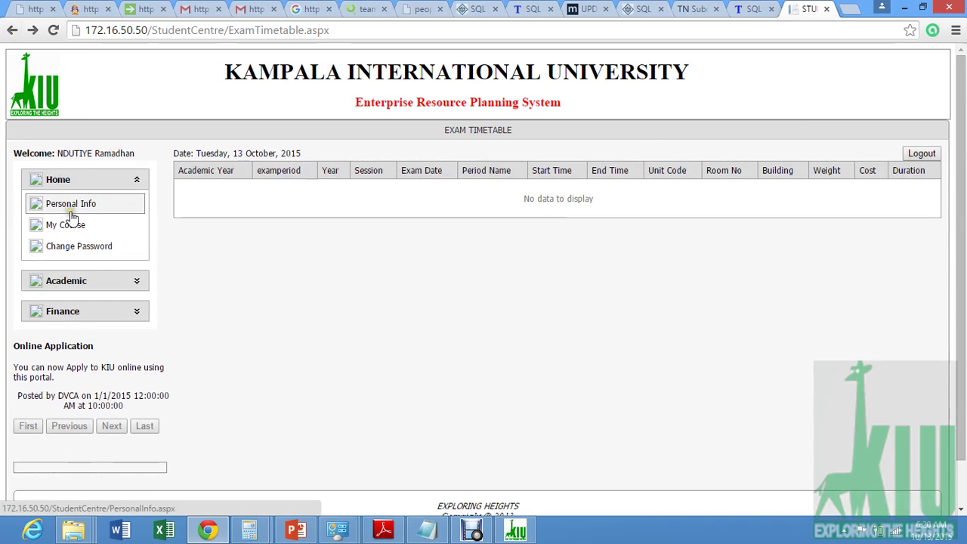
pyautogui.click(68, 202)
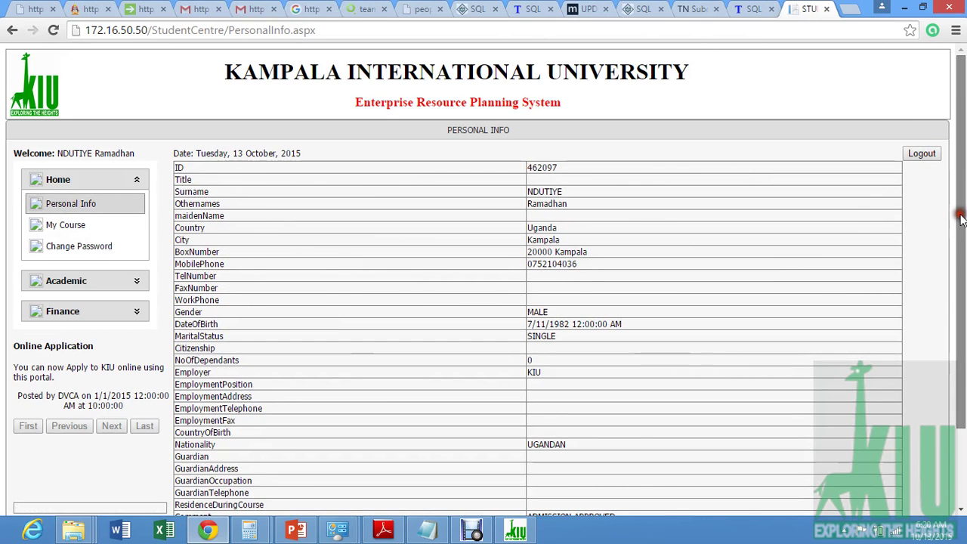
pyautogui.moveTo(960, 148); pyautogui.dragTo(929, 226)
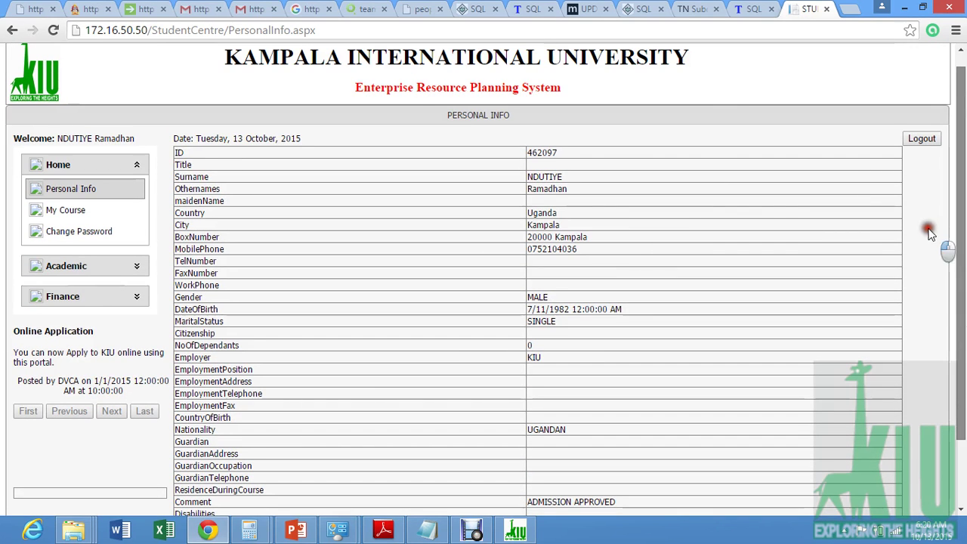
# - Go back from the exam timetable, past session registration, to the curriculum and course details
pyautogui.click(10, 30)
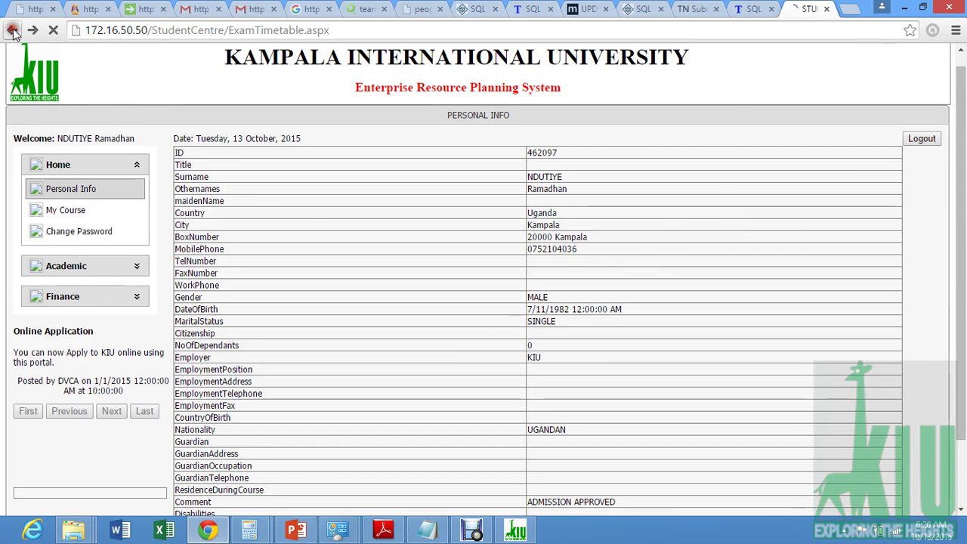
pyautogui.click(12, 31)
pyautogui.click(13, 31)
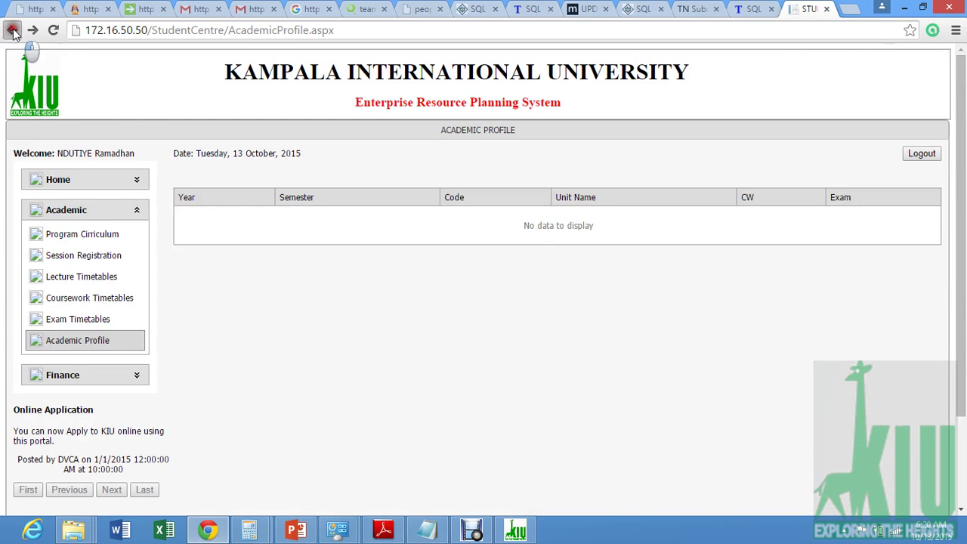
pyautogui.click(12, 31)
pyautogui.click(12, 31)
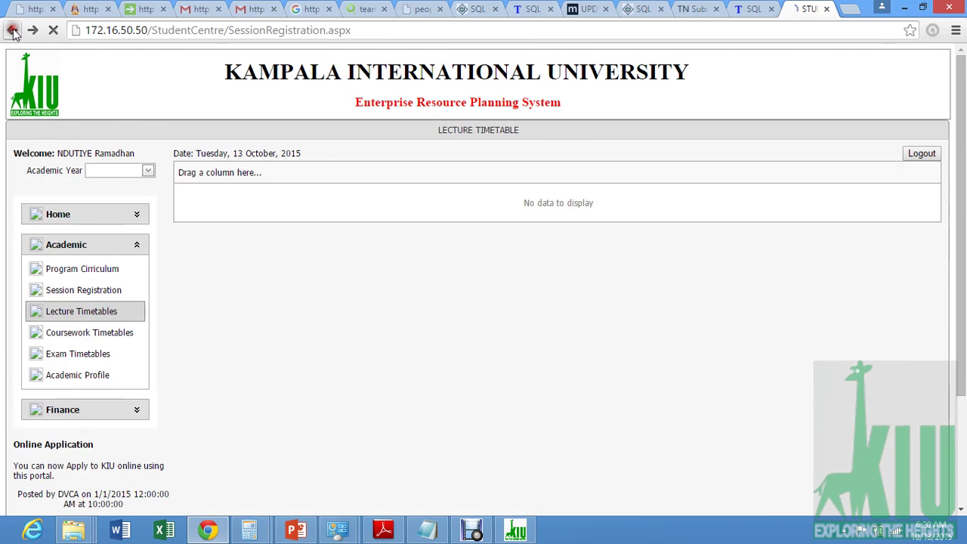
pyautogui.click(12, 31)
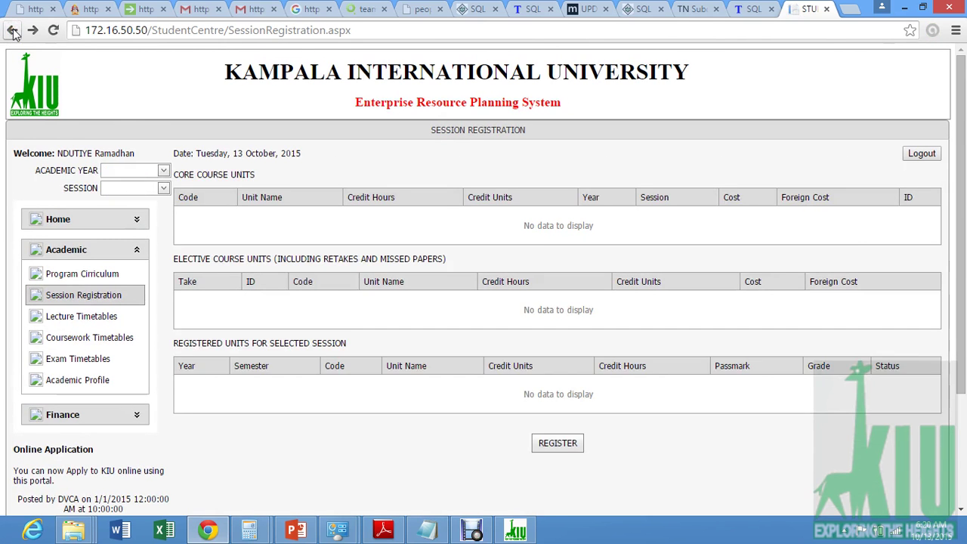
pyautogui.click(12, 31)
# - Keep going back toward the home page, then return to session registration
pyautogui.click(12, 31)
pyautogui.click(12, 31)
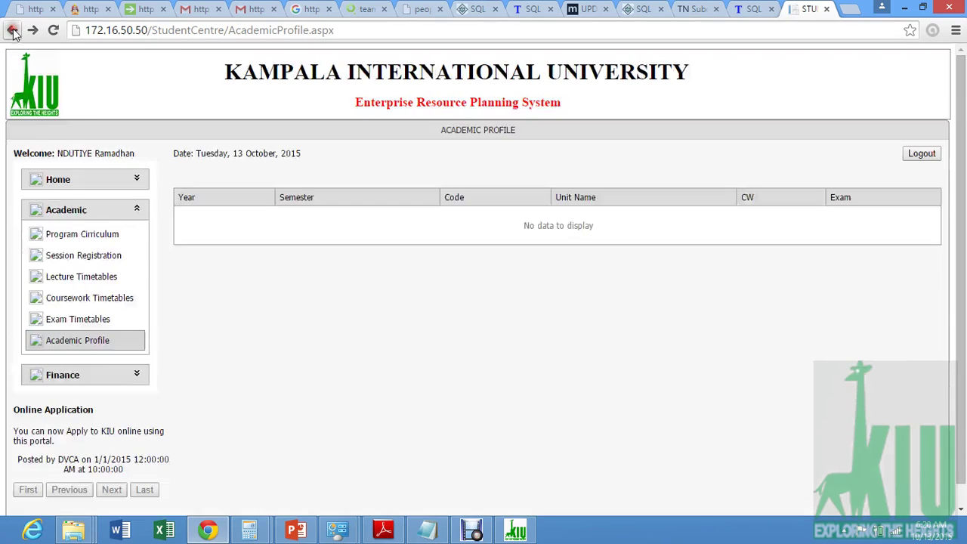
pyautogui.click(12, 31)
pyautogui.click(12, 31)
pyautogui.click(12, 31)
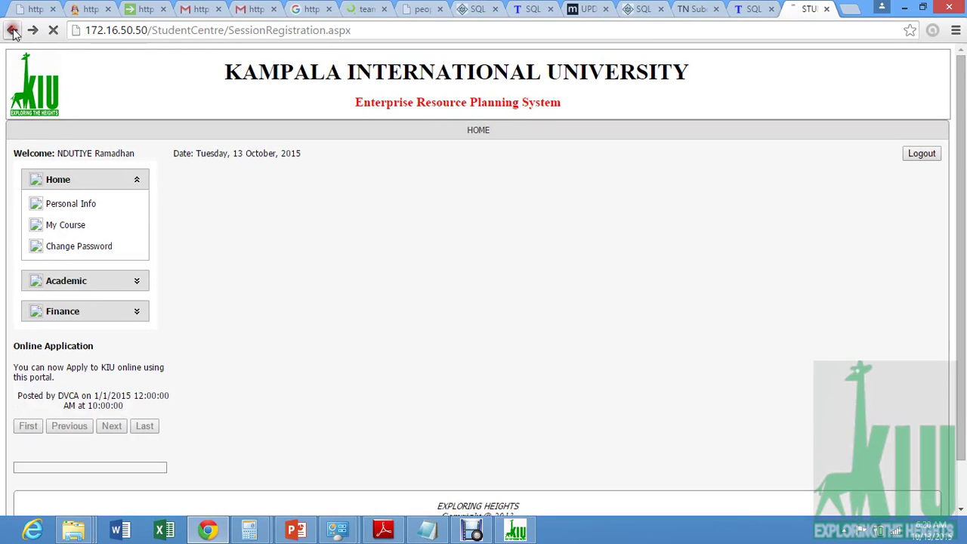
pyautogui.click(12, 31)
pyautogui.click(12, 31)
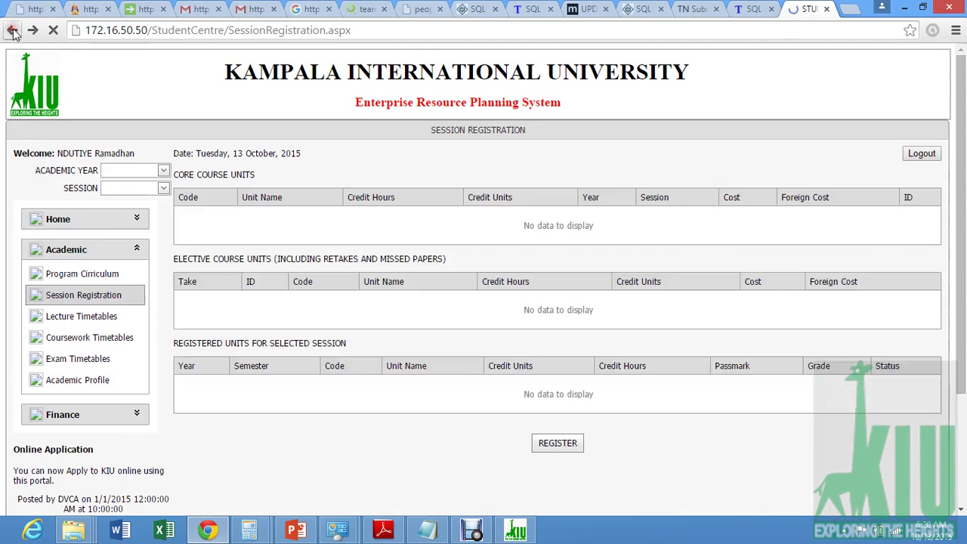
# - Reload the session registration page from its address-bar URL
pyautogui.click(927, 157)
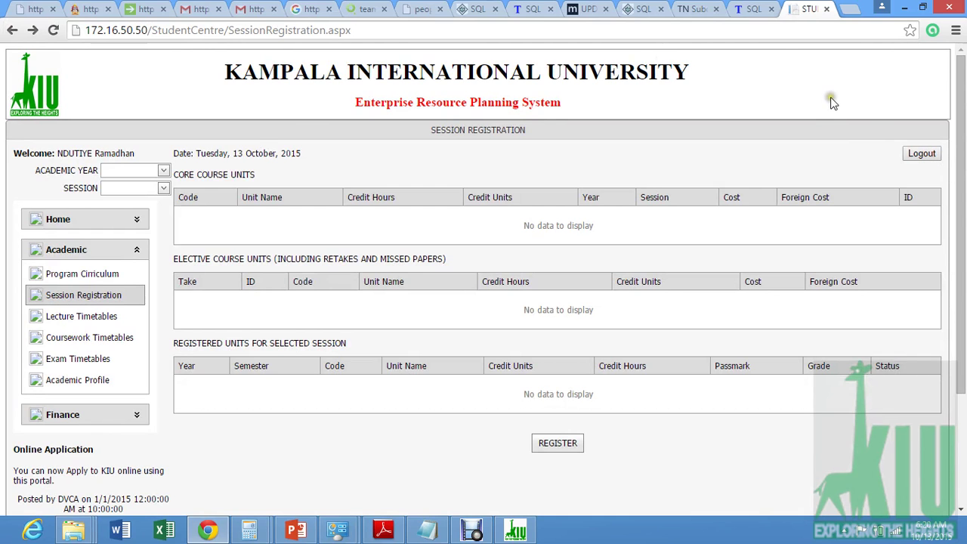
pyautogui.click(769, 30)
pyautogui.press('Return')
# - Step back again through history to the Course Curriculum page listing 15 units
pyautogui.click(13, 29)
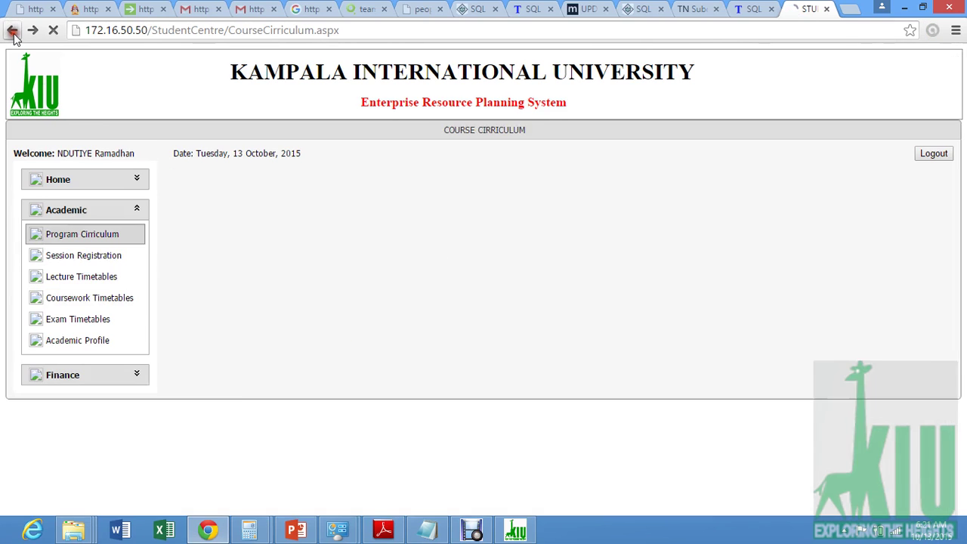
pyautogui.click(14, 34)
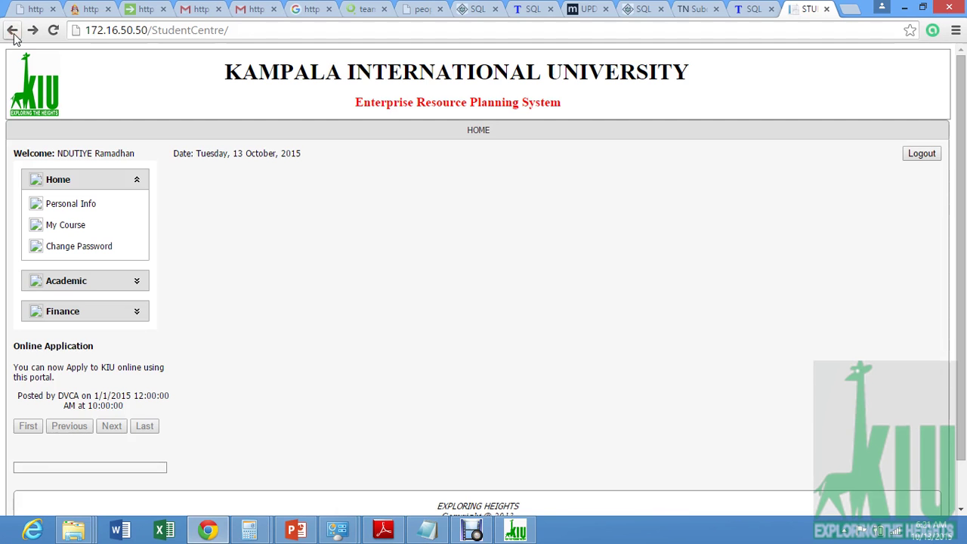
pyautogui.click(14, 35)
pyautogui.click(13, 32)
pyautogui.click(13, 32)
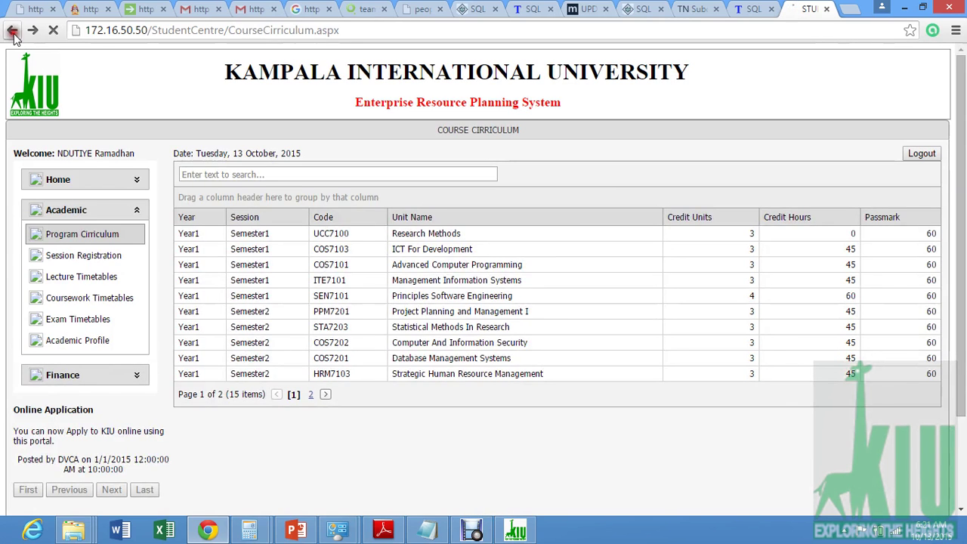